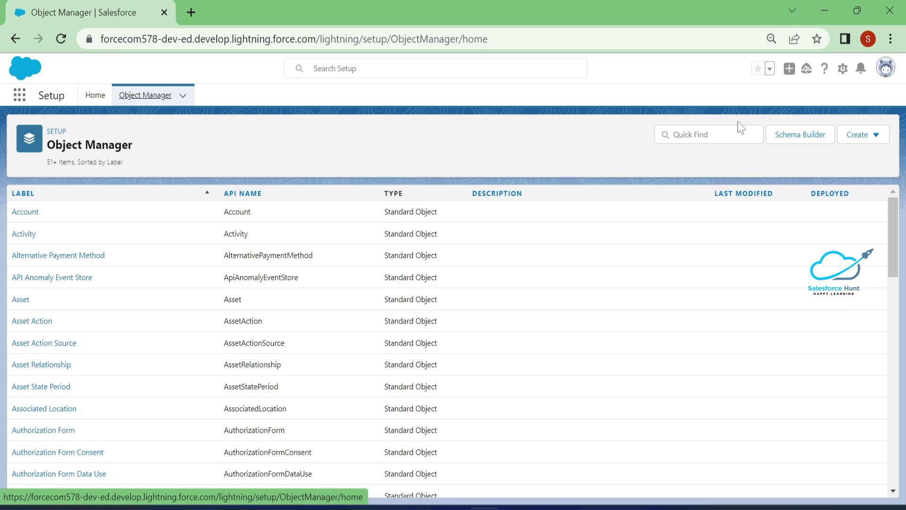
- Return from Object Manager to Setup Home through the avatar menu
left_click(885, 71)
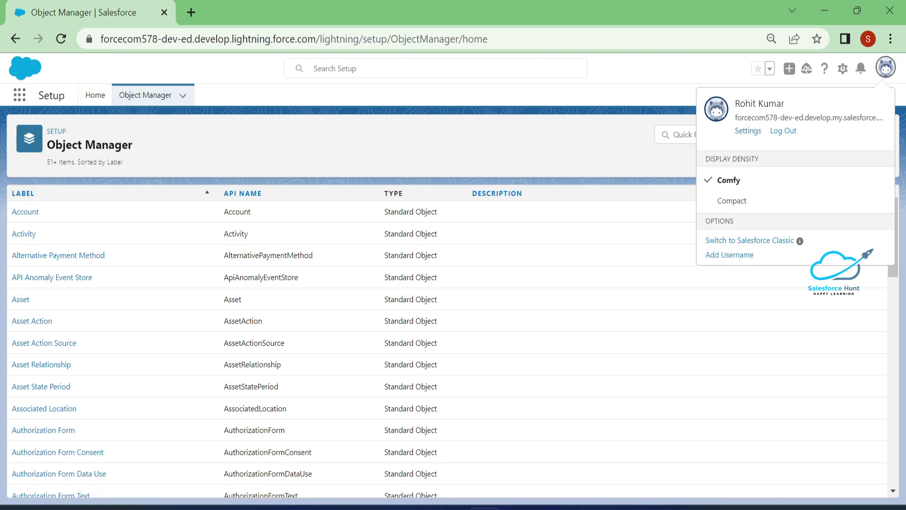
left_click(95, 95)
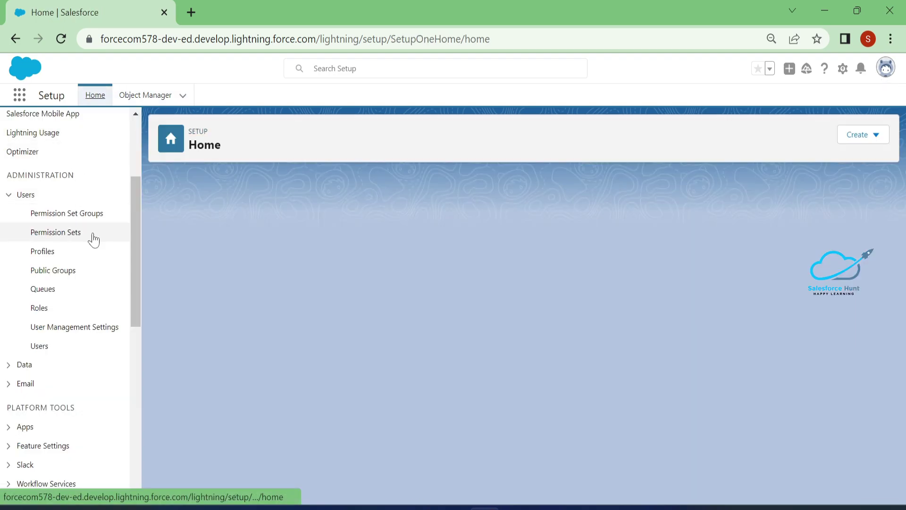
- Filter Setup Quick Find for 'us' and open the All Users list
left_click(63, 127)
type("user")
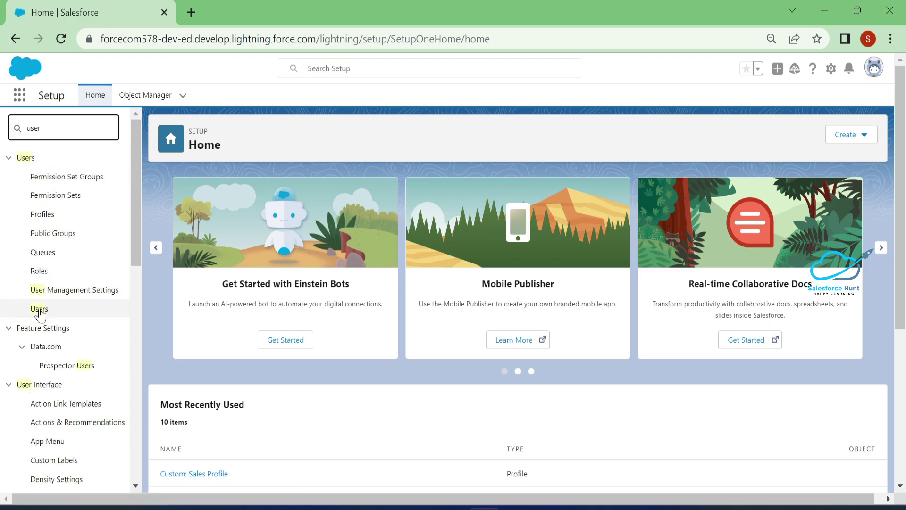
left_click(39, 309)
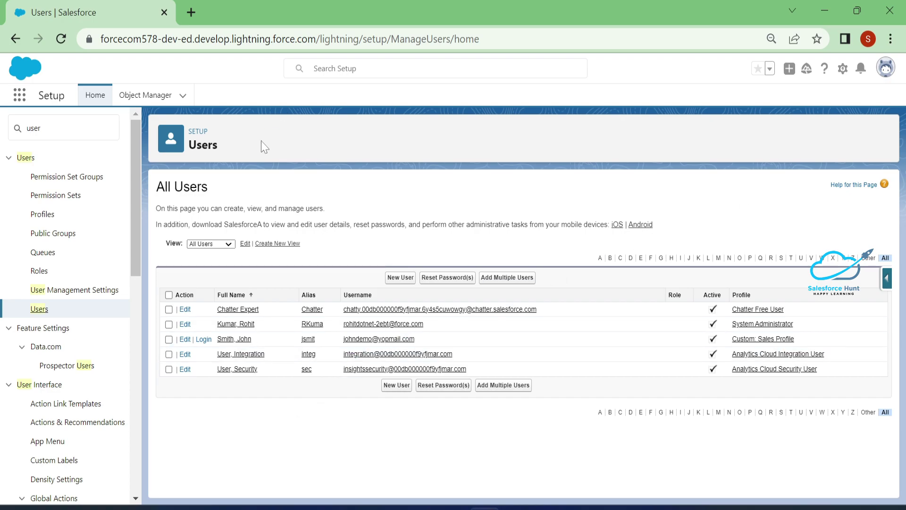
- Open the Accounts app through the App Launcher search 'acc'
left_click(19, 95)
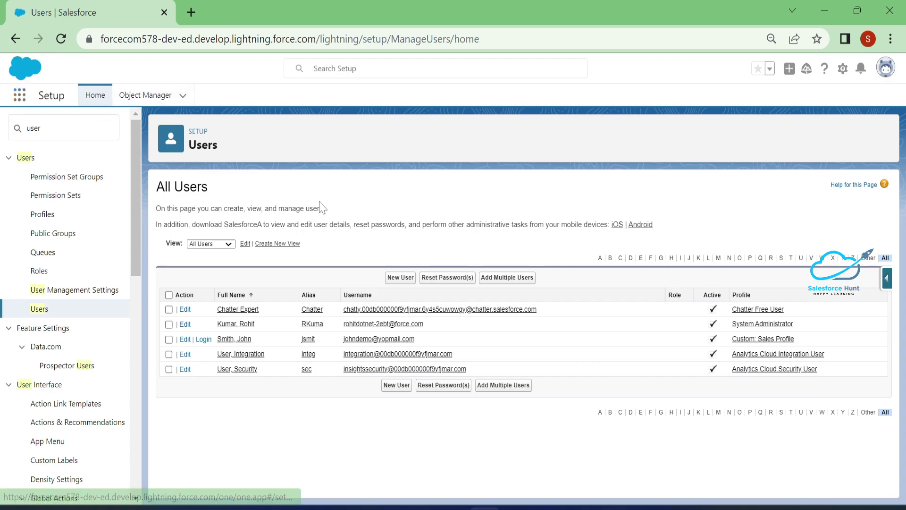
type("acc")
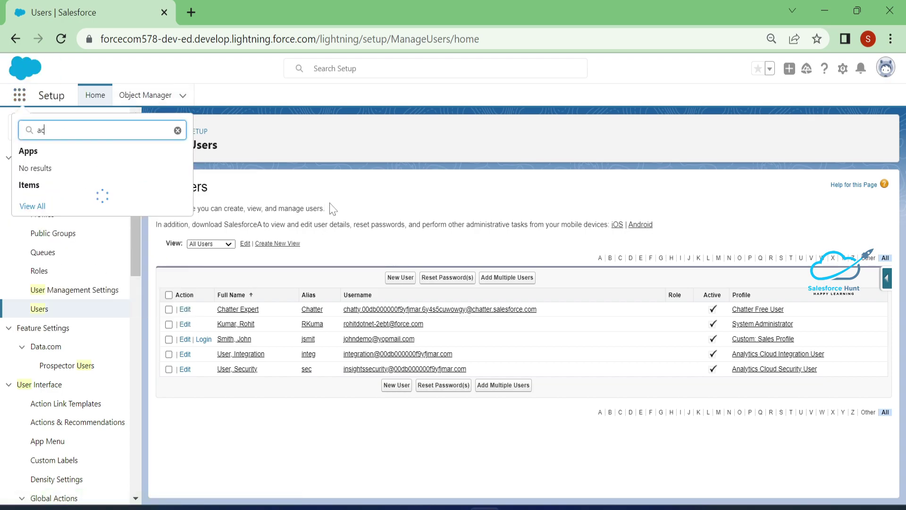
left_click(55, 208)
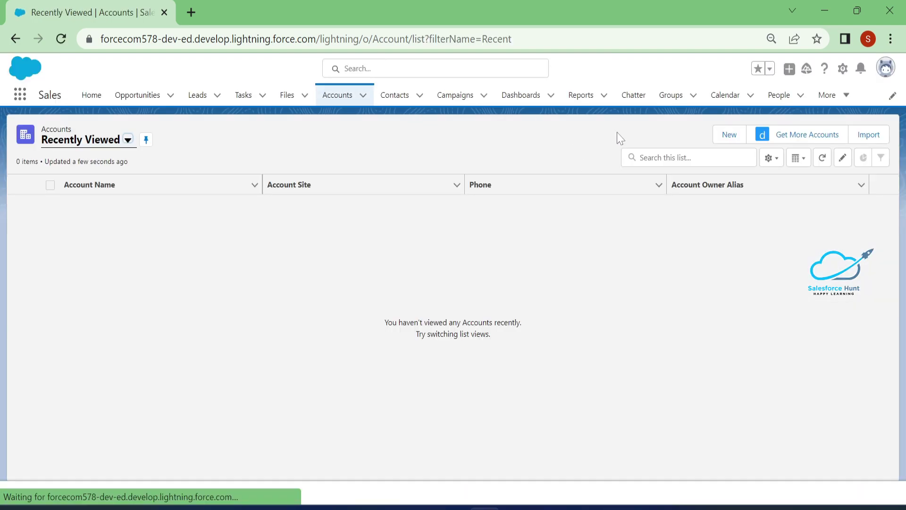
- Switch to Salesforce Classic, return to Lightning Experience, and open Setup in a new tab
left_click(887, 76)
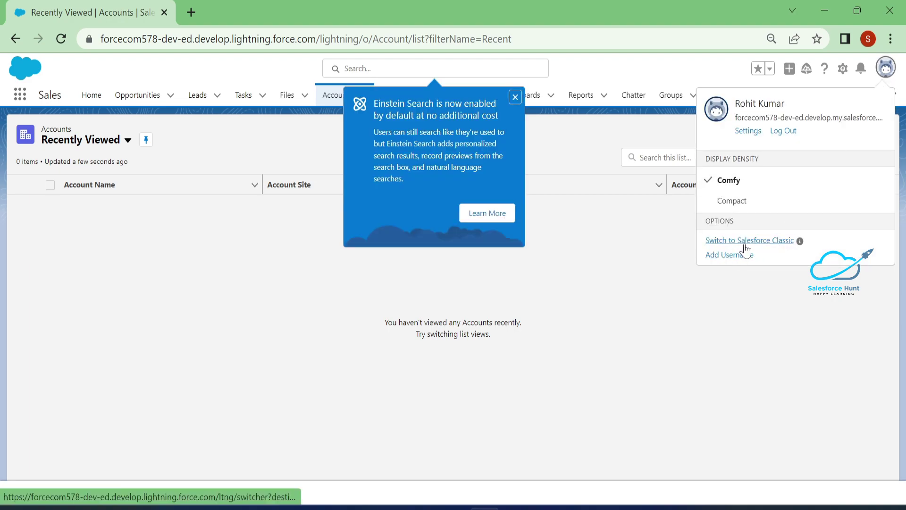
left_click(778, 243)
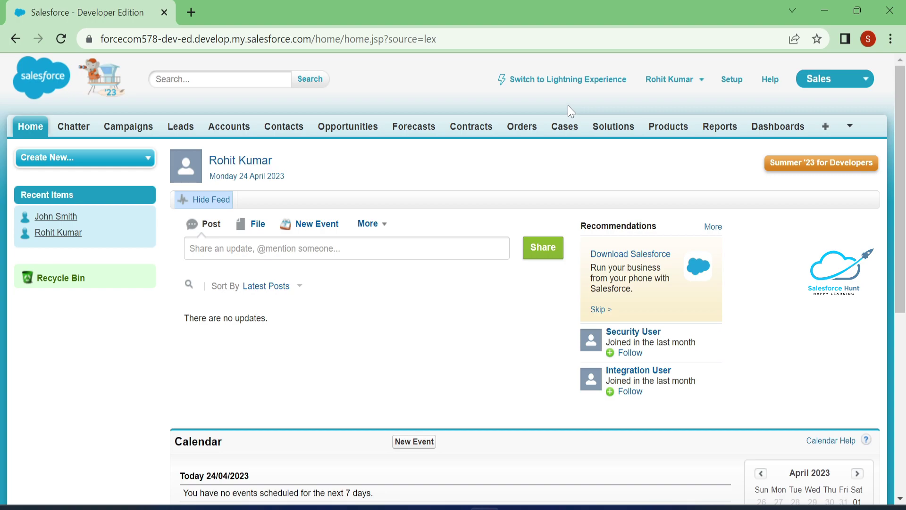
left_click(566, 81)
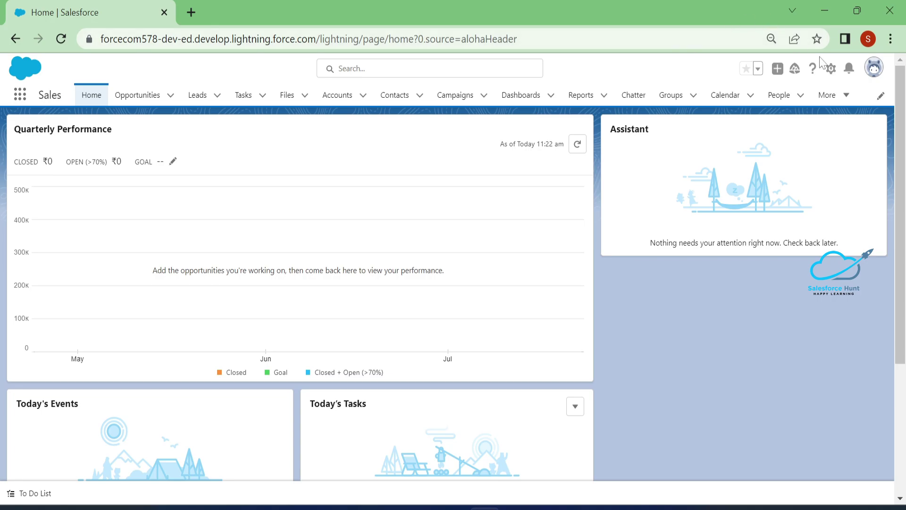
left_click(830, 69)
left_click(781, 99)
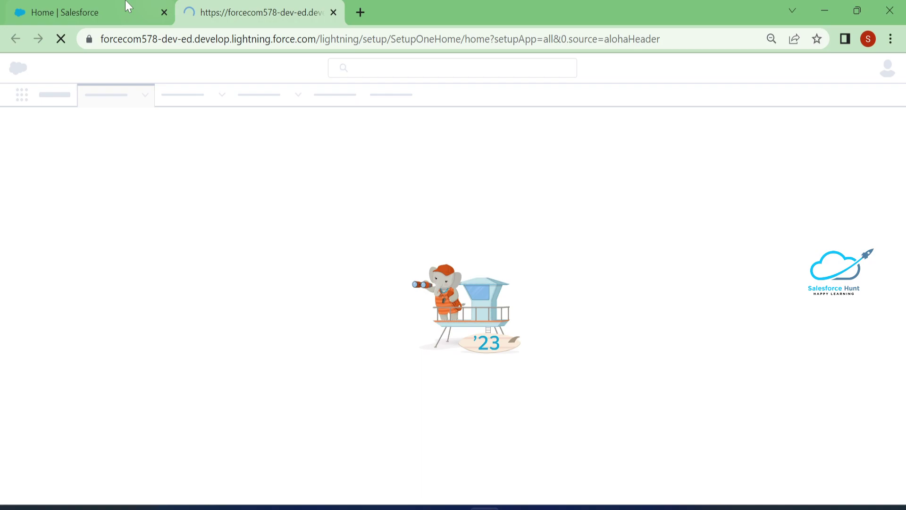
- Close the original tab, open All Users, and log in as the Custom: Sales Profile user
left_click(164, 12)
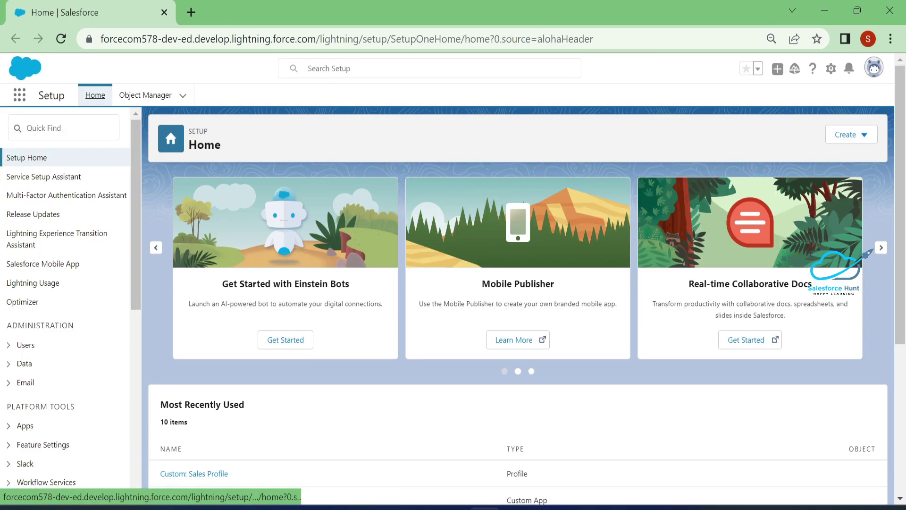
left_click(64, 128)
type("user")
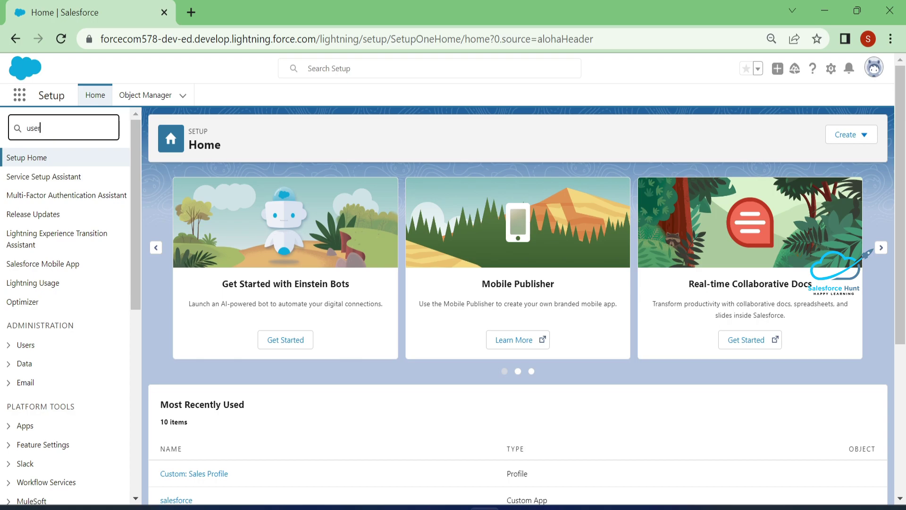
left_click(40, 309)
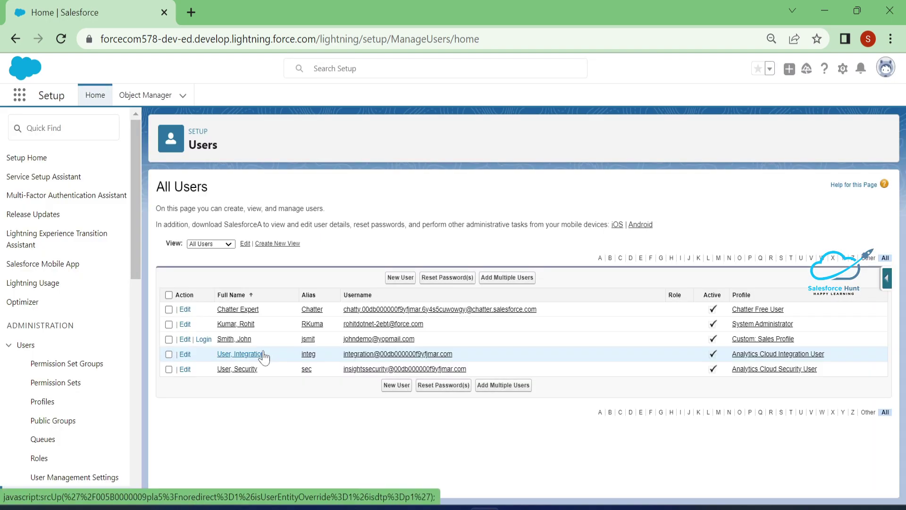
left_click(209, 338)
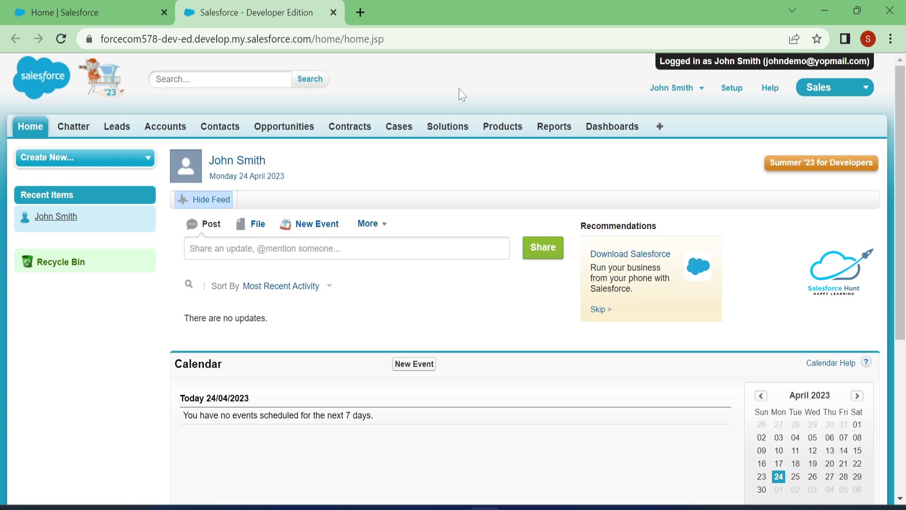
- Log out of the Custom: Sales Profile user's session from the user menu
left_click(702, 89)
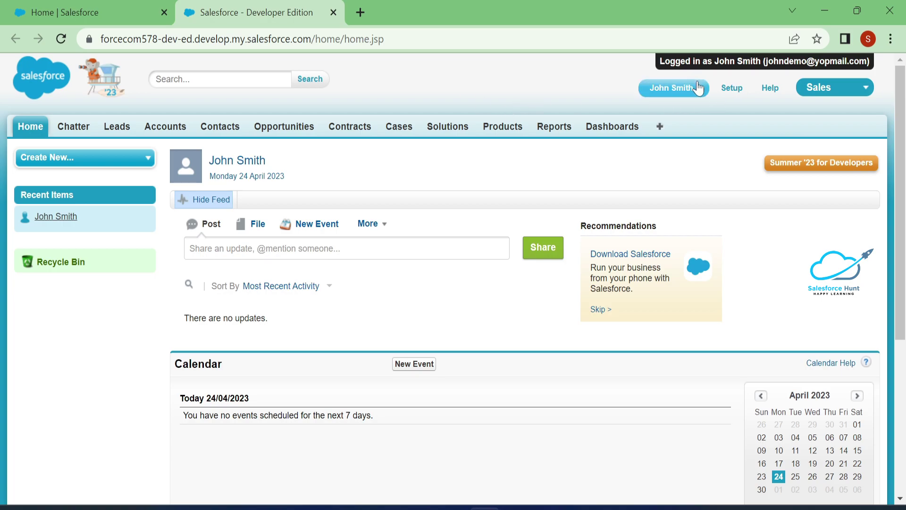
left_click(676, 87)
left_click(653, 171)
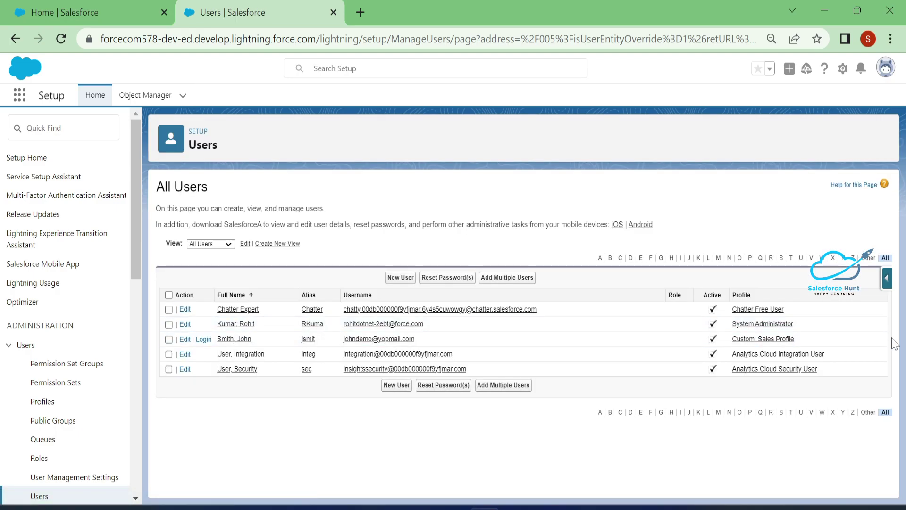
- Edit the Custom: Sales Profile and find the Lightning Experience User permission
left_click(766, 341)
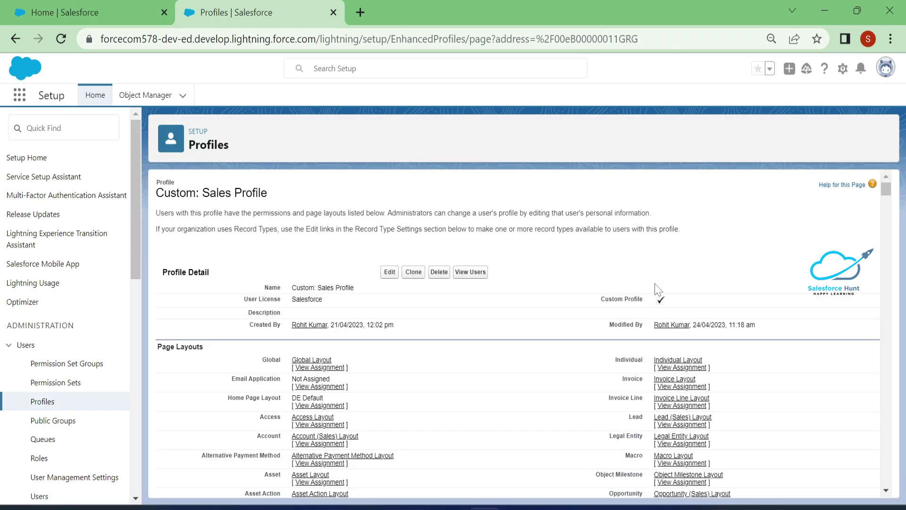
mouse_move(401, 307)
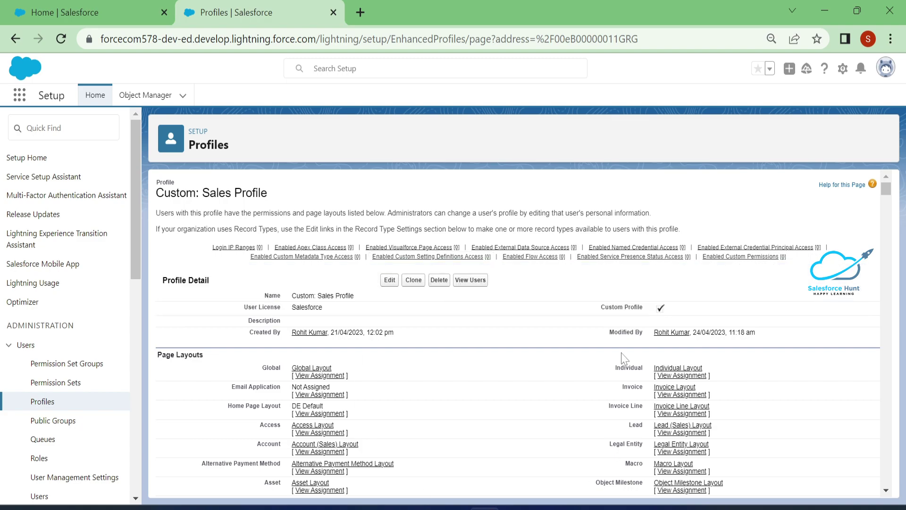
left_click(390, 280)
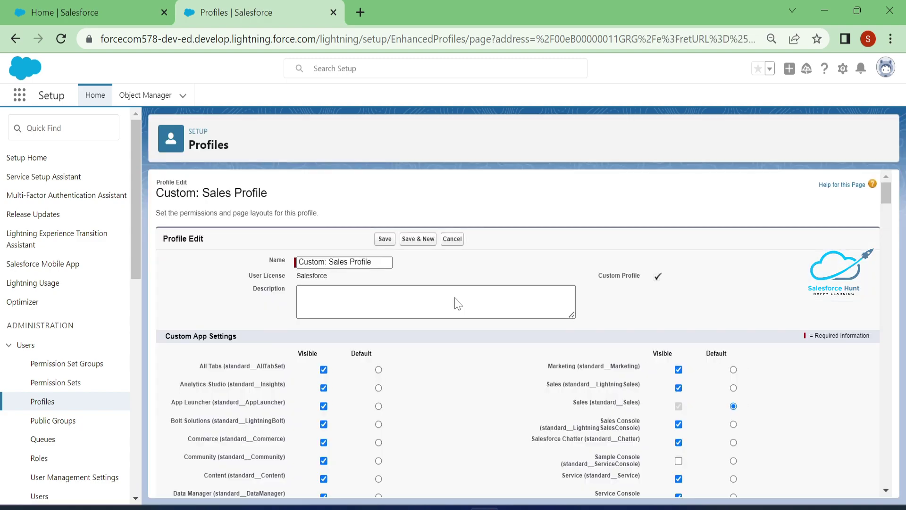
key("ctrl+f")
key("Return")
key("Return")
key("Return")
key("Return")
key("Return")
key("Return")
key("Return")
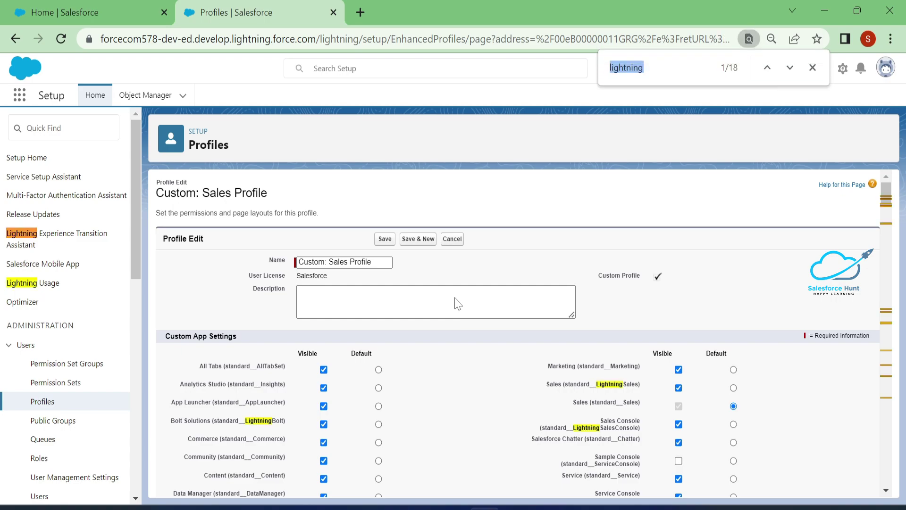
key("Return")
key("Return")
key("Return")
key("Return")
key("Return")
key("Return")
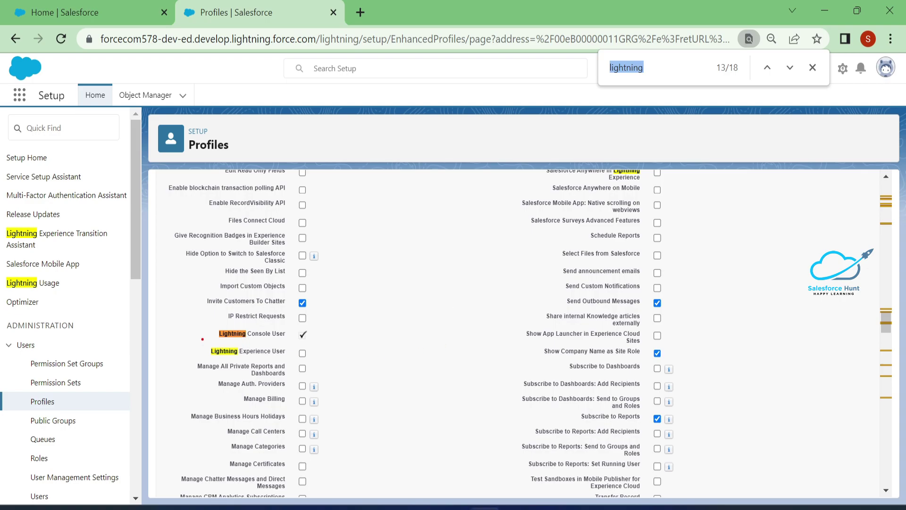
mouse_move(202, 339)
left_mouse_down()
mouse_move(231, 363)
mouse_move(329, 363)
left_mouse_up()
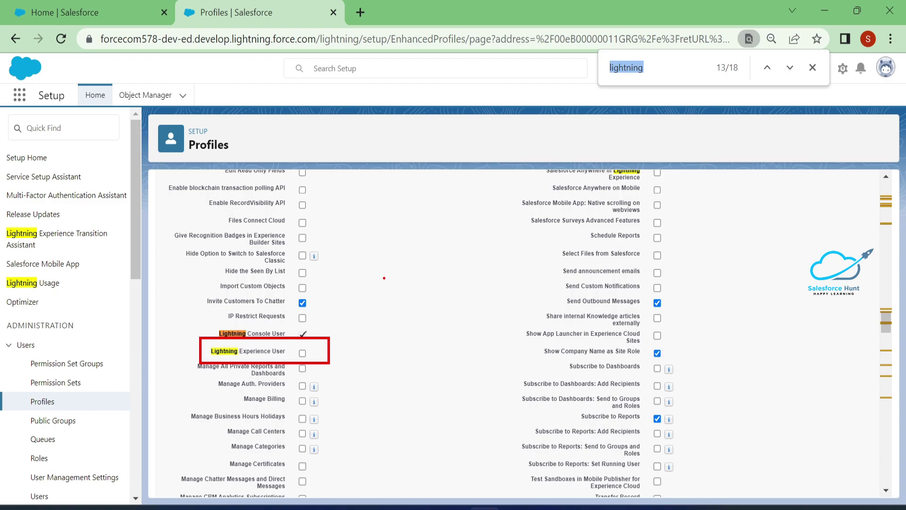
- Enable Lightning Experience User, save the profile, and return to All Users
left_click(303, 353)
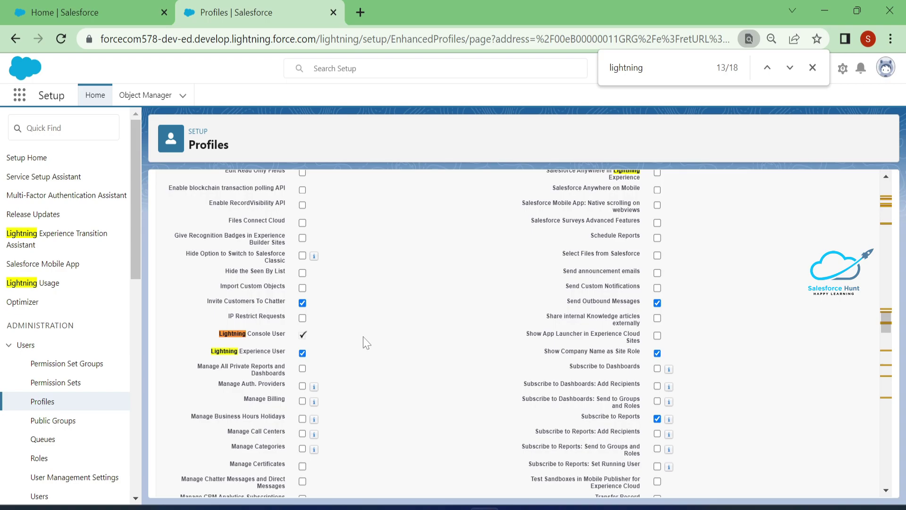
scroll(367, 343, "up", 20)
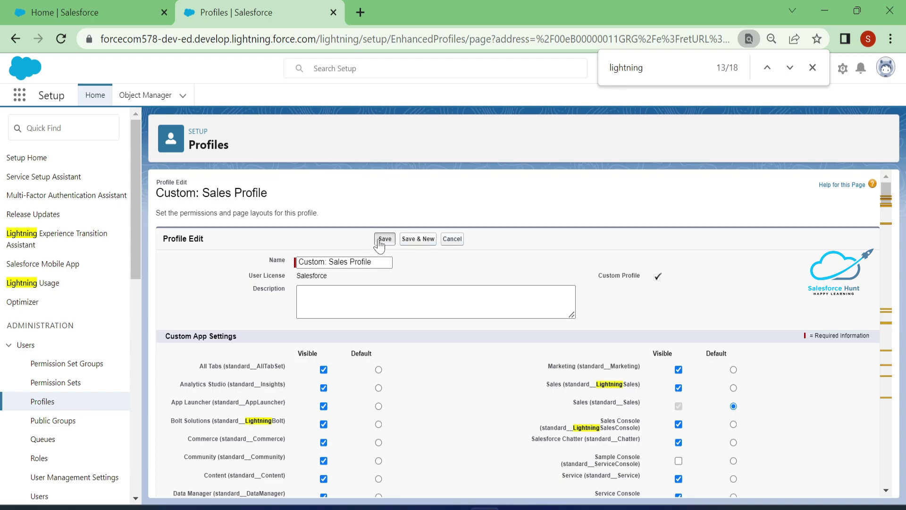
left_click(383, 239)
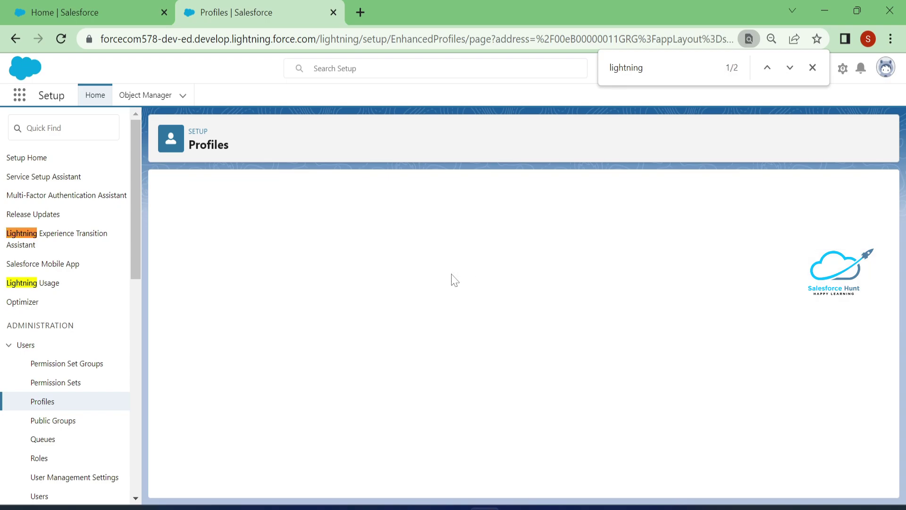
left_click(40, 496)
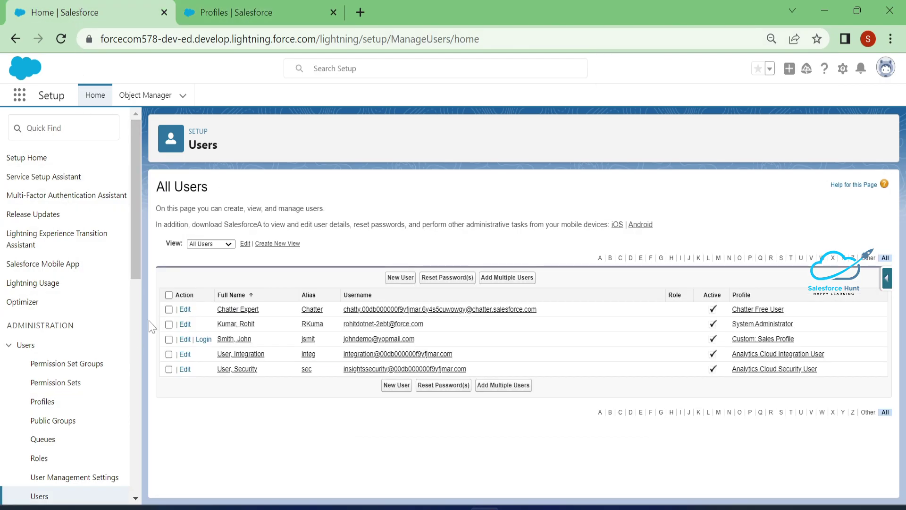
- Log in as the Sales Profile user, switch to Classic, then back to Lightning Experience
left_click(203, 339)
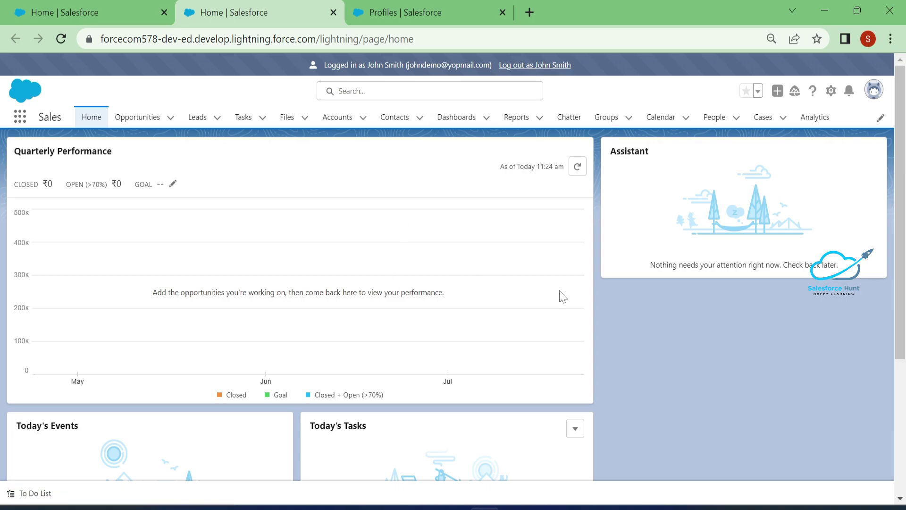
scroll(598, 317, "down", 4)
scroll(599, 316, "up", 4)
left_click(874, 90)
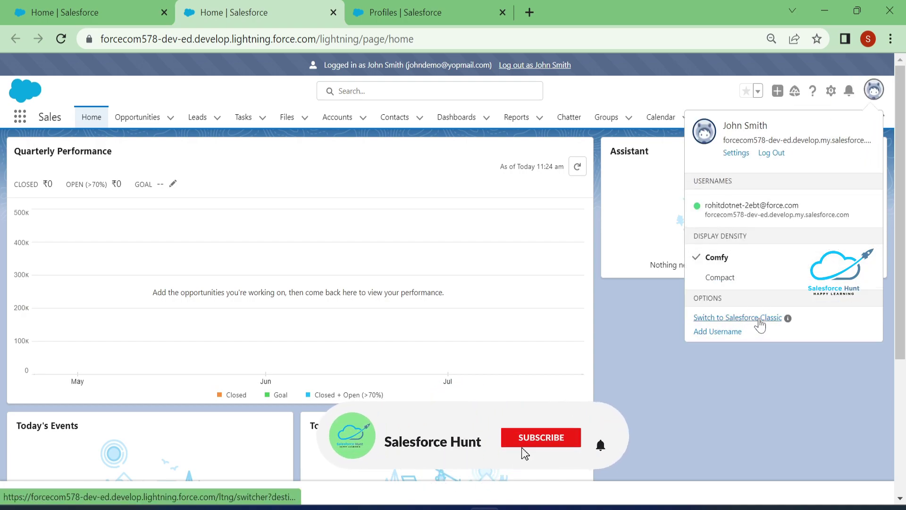
left_click(760, 325)
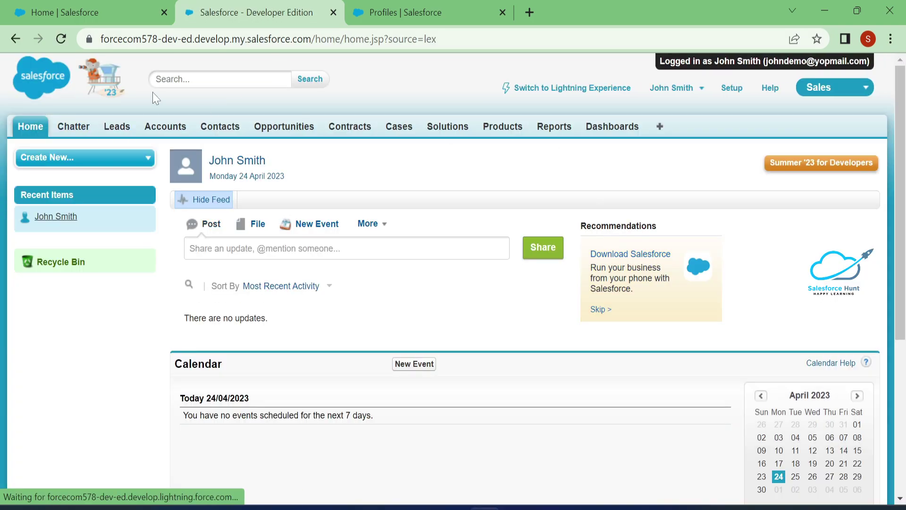
left_click(570, 93)
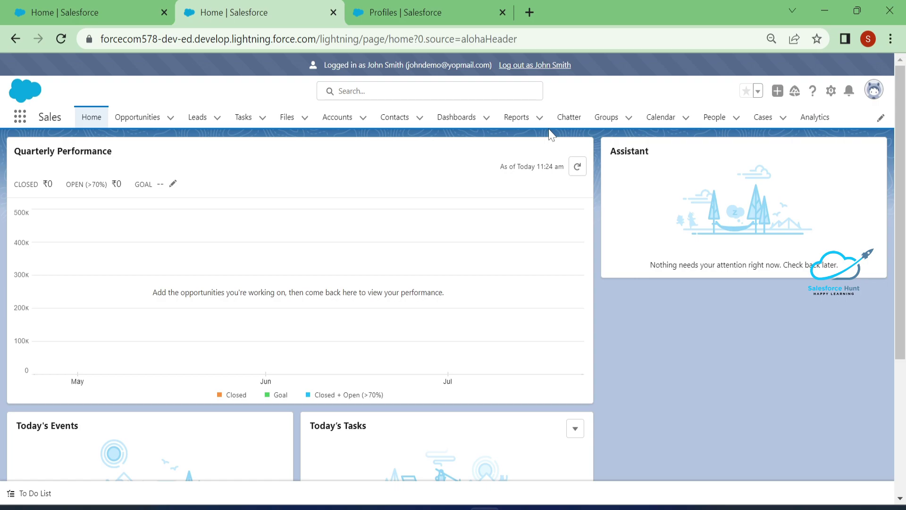
- Log out of the user session and edit the Custom: Sales Profile at its Lightning settings
left_click(527, 69)
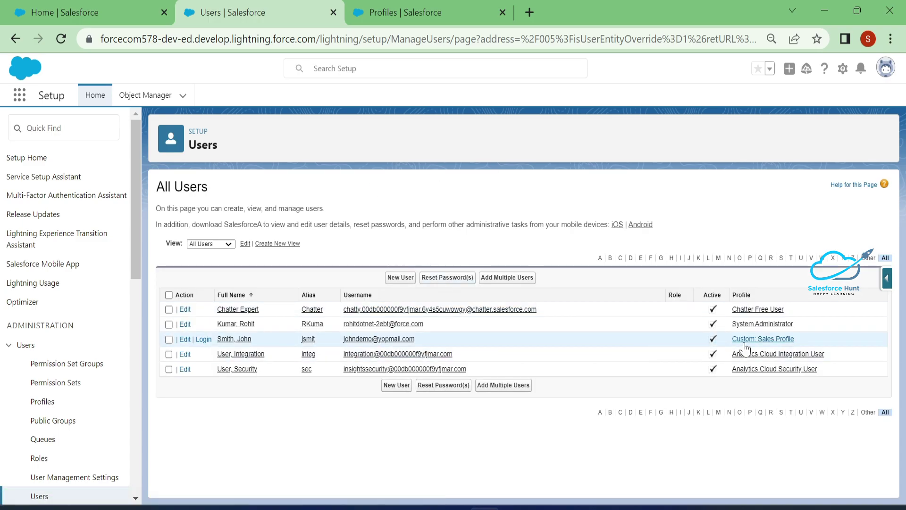
left_click(746, 346)
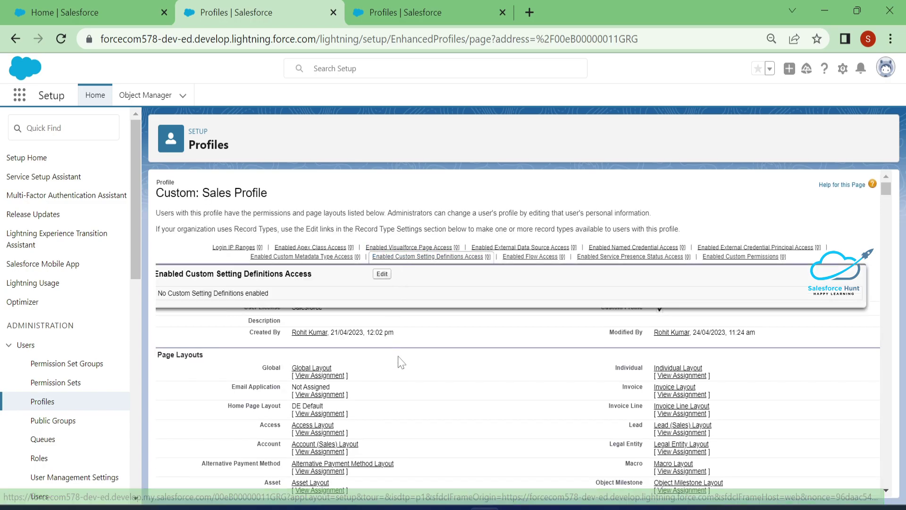
left_click(390, 280)
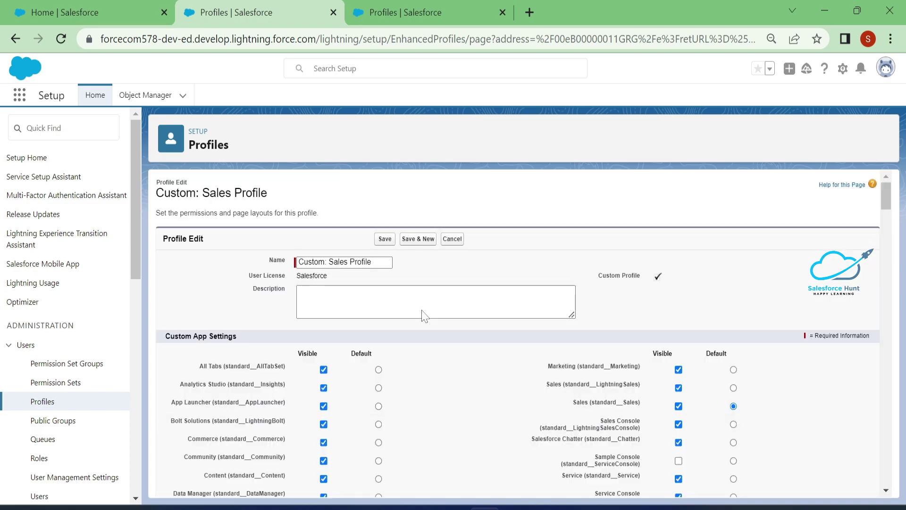
key("ctrl+f")
key("Return")
key("Return")
key("Return")
key("Return")
key("Return")
key("Return")
key("Return")
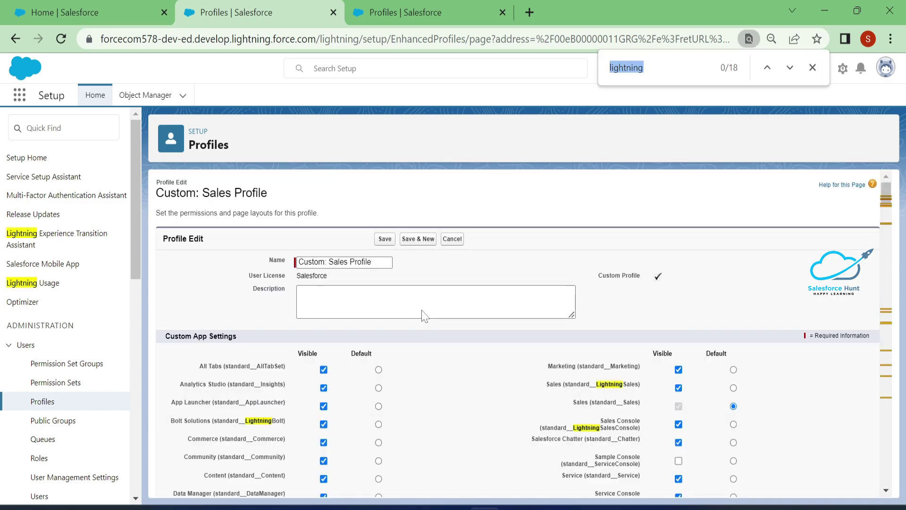
key("Return")
key("Return")
key("Return")
key("Return")
key("Return")
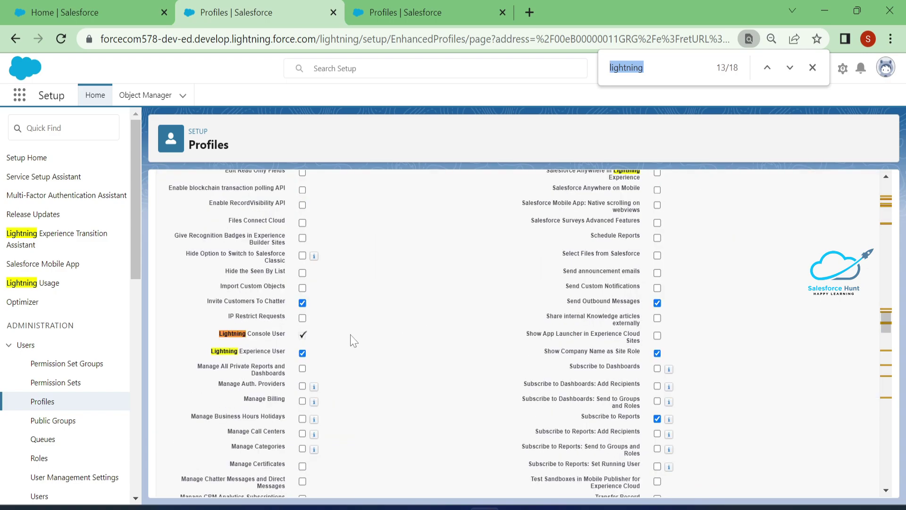
- Uncheck Lightning Experience User, save the profile, and return to the users list
left_click(302, 354)
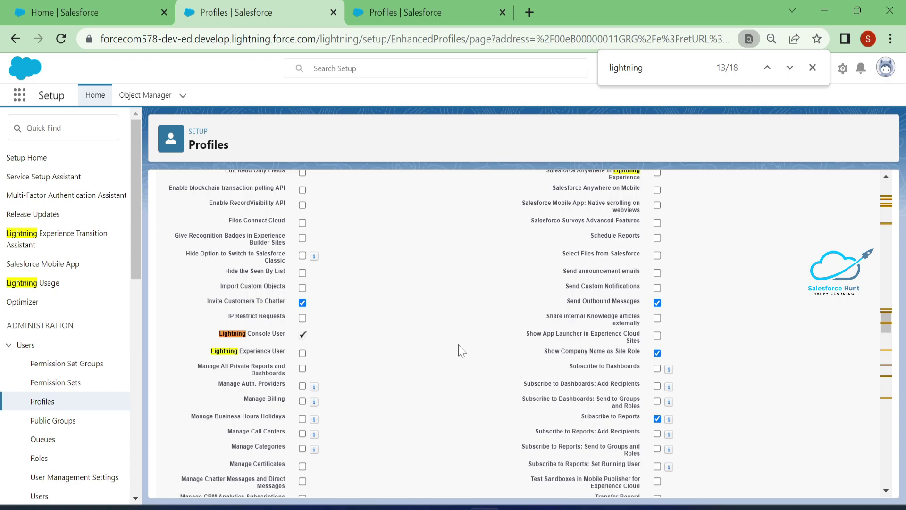
scroll(462, 351, "up", 20)
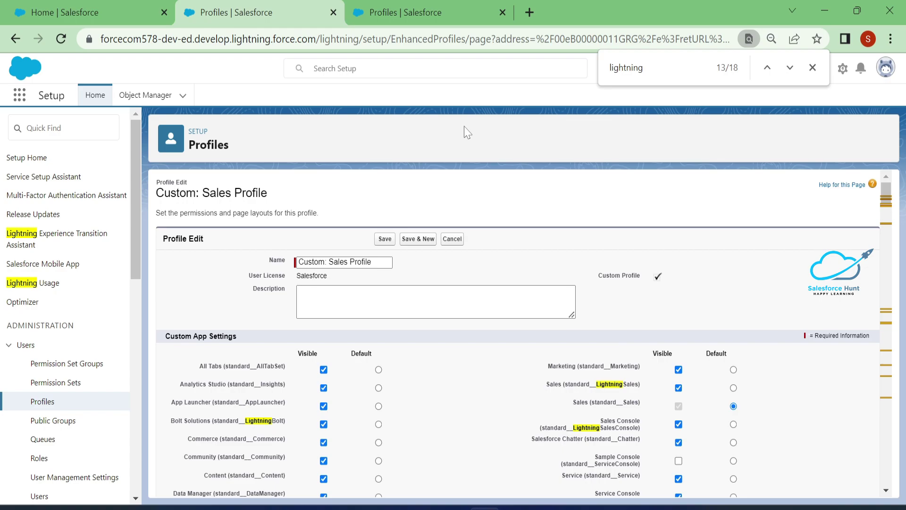
left_click(385, 239)
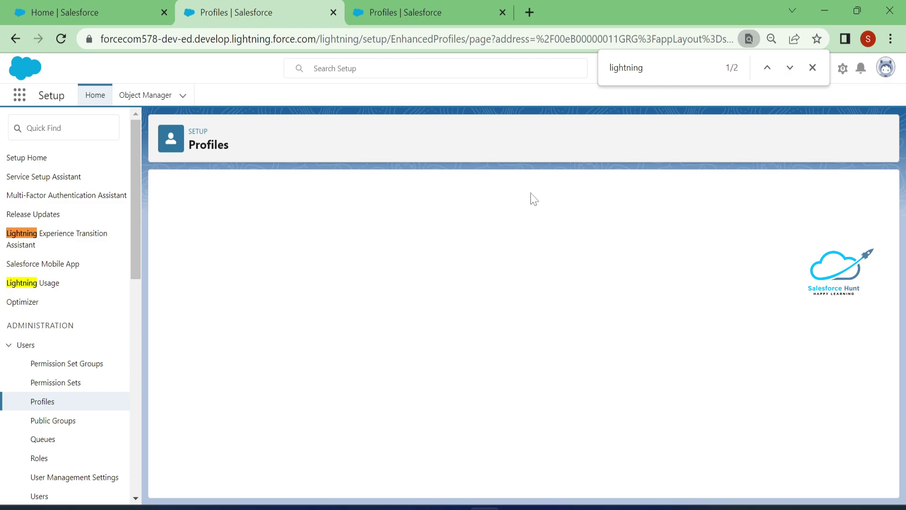
key("ctrl+shift+Tab")
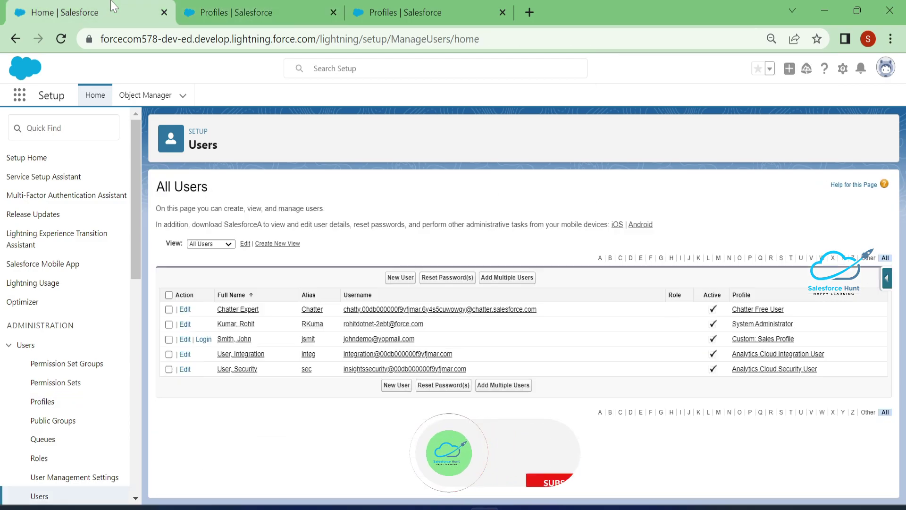
- Log in as the Sales Profile user and check the user menu for a Lightning option
left_click(203, 339)
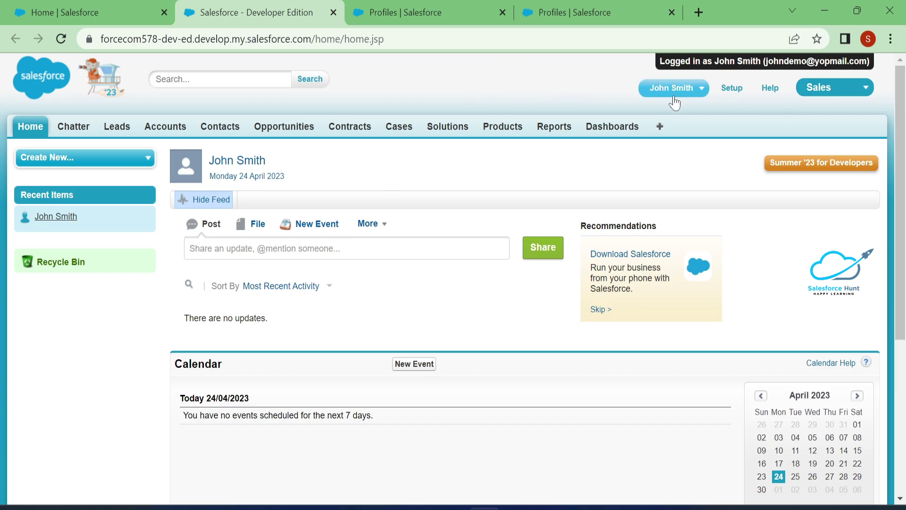
left_click(697, 92)
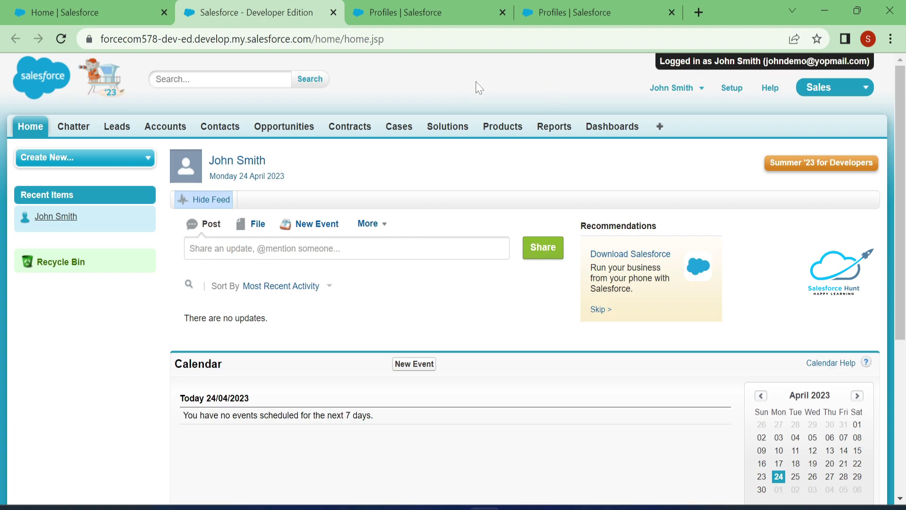